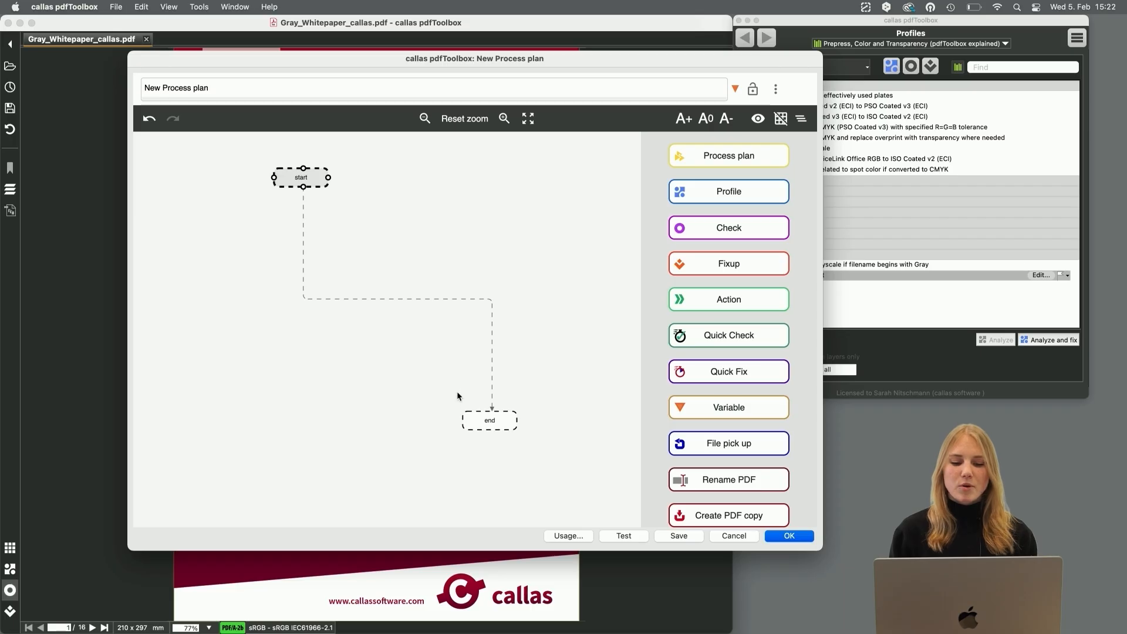
Move the end node of the process plan closer to the start node's column and review the available step types
{"action": "left_click_drag", "start_coordinate": [473, 421], "coordinate": [401, 401]}
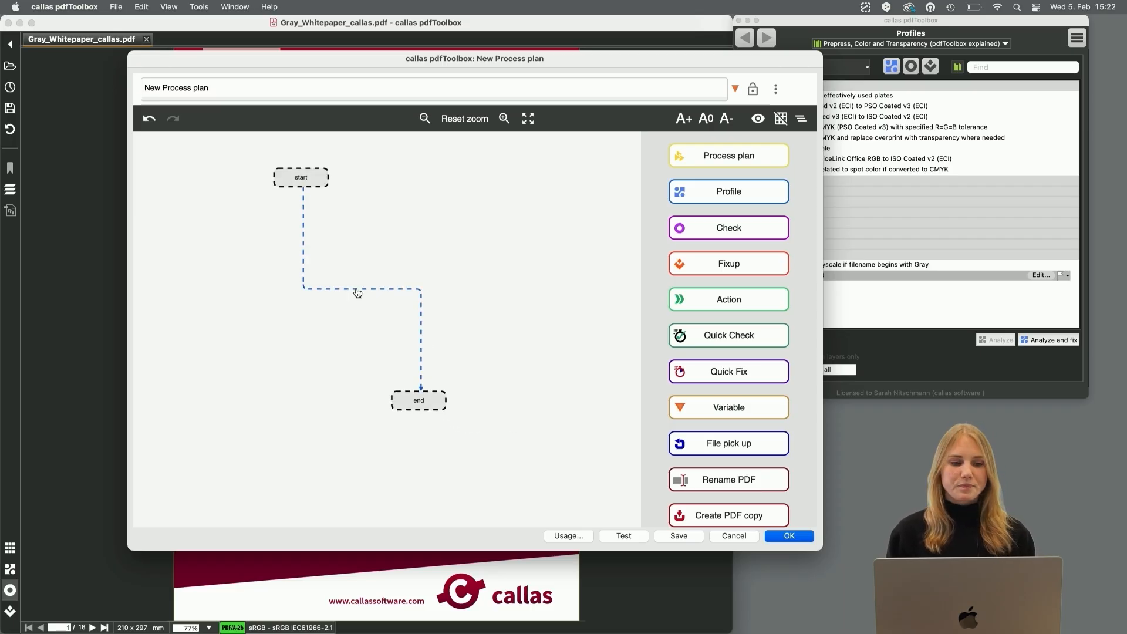
{"action": "scroll", "coordinate": [727, 182], "scroll_direction": "down", "scroll_amount": 2}
{"action": "scroll", "coordinate": [727, 181], "scroll_direction": "down", "scroll_amount": 2}
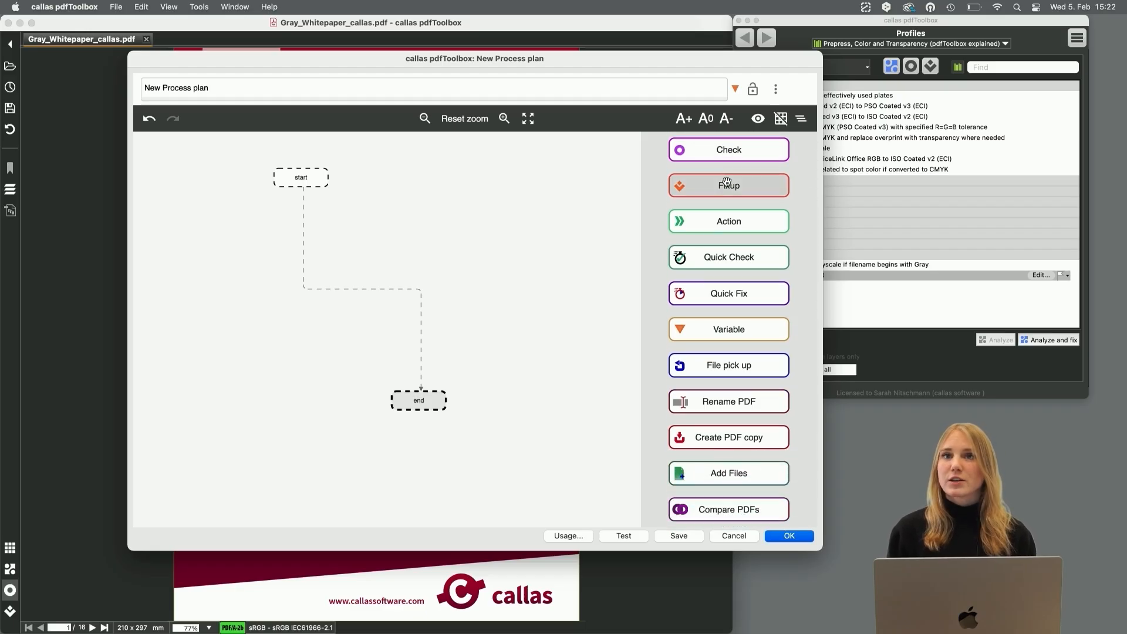
{"action": "scroll", "coordinate": [727, 181], "scroll_direction": "up", "scroll_amount": 3}
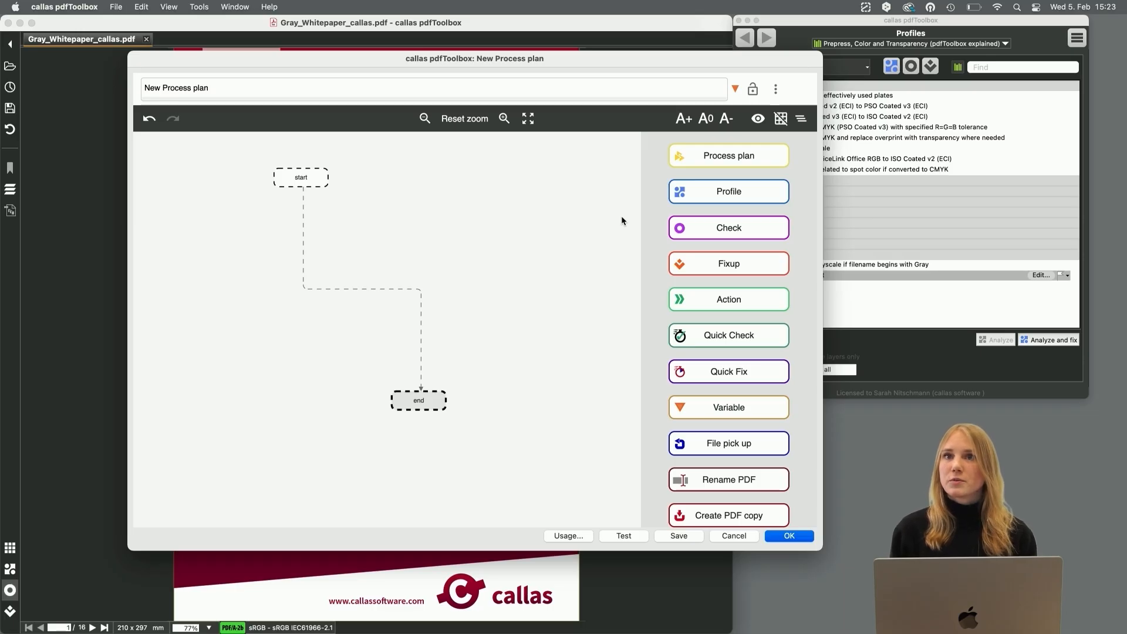
Insert a Check step between start and end and assign it the existing check File name begins with "Gray"
{"action": "left_click_drag", "start_coordinate": [775, 230], "coordinate": [304, 235]}
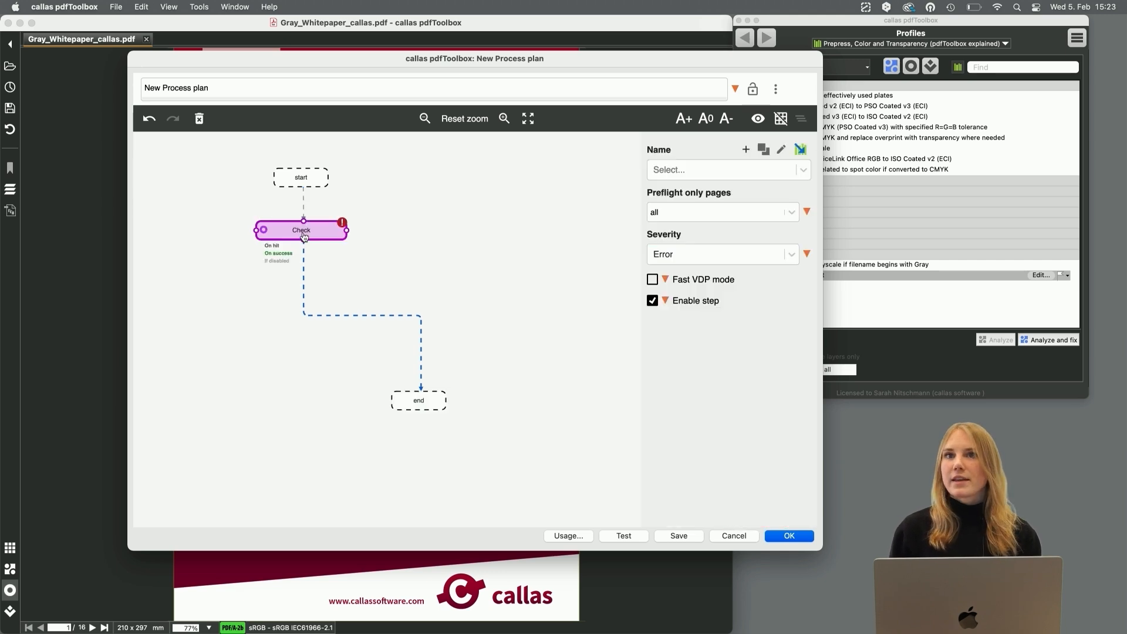
{"action": "left_click_drag", "start_coordinate": [305, 236], "coordinate": [331, 239]}
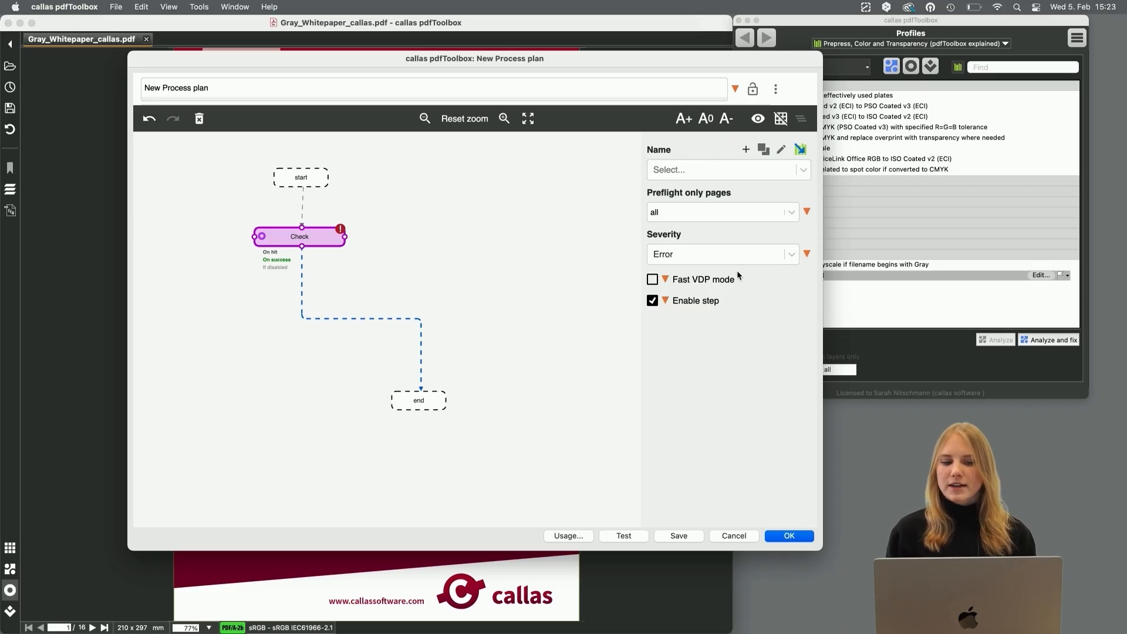
{"action": "left_click", "coordinate": [804, 172]}
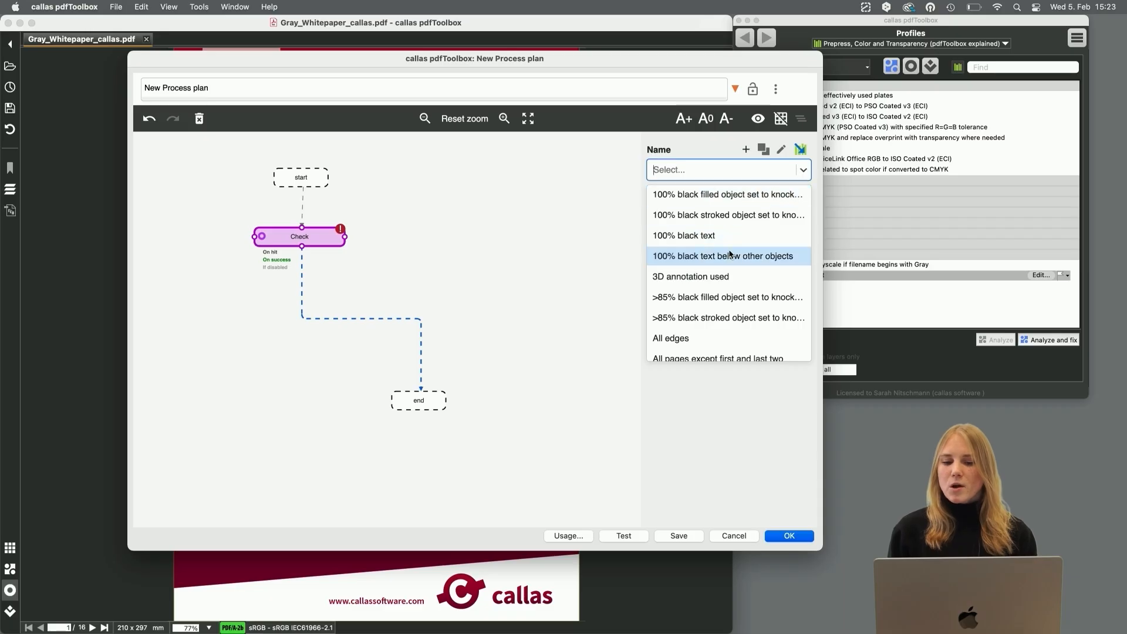
{"action": "scroll", "coordinate": [730, 258], "scroll_direction": "down", "scroll_amount": 2}
{"action": "scroll", "coordinate": [730, 260], "scroll_direction": "down", "scroll_amount": 2}
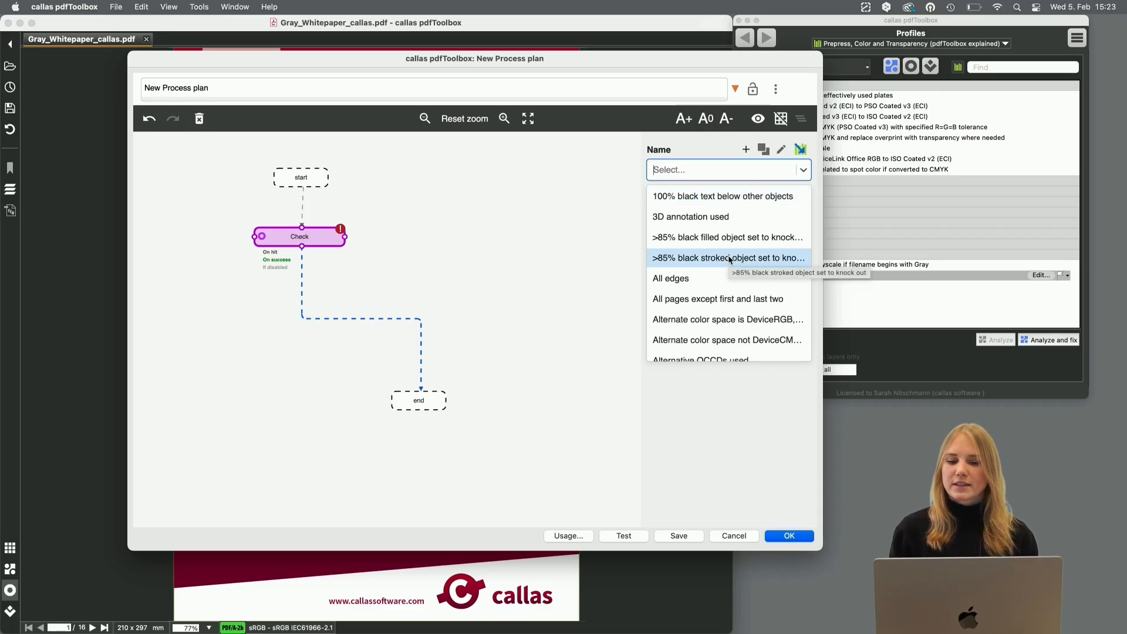
{"action": "scroll", "coordinate": [730, 260], "scroll_direction": "down", "scroll_amount": 2}
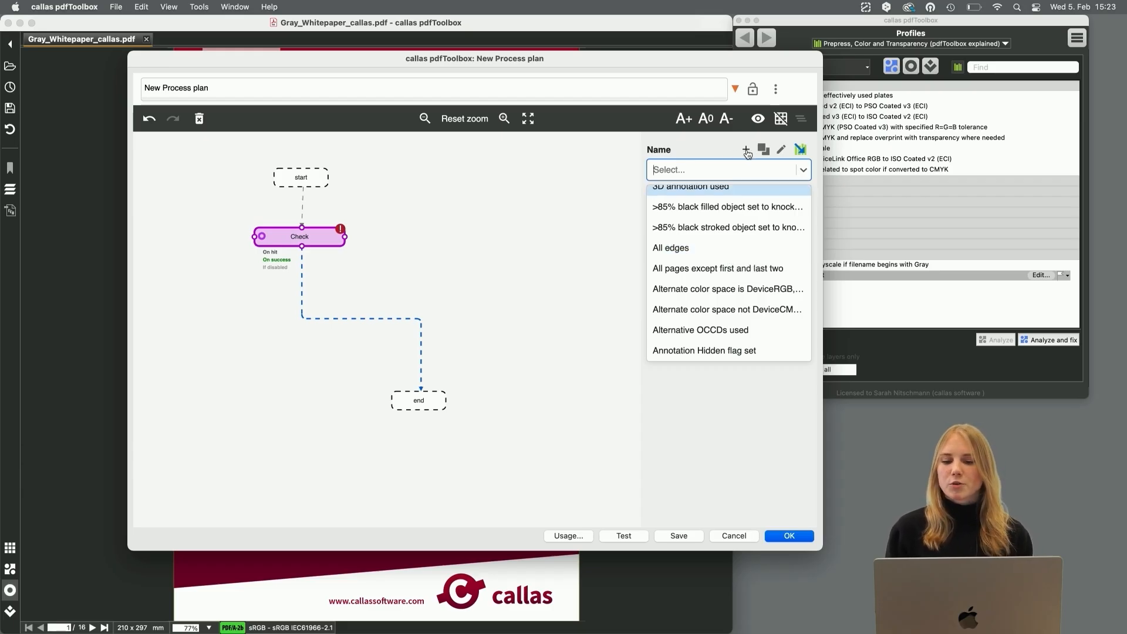
{"action": "left_click", "coordinate": [720, 167]}
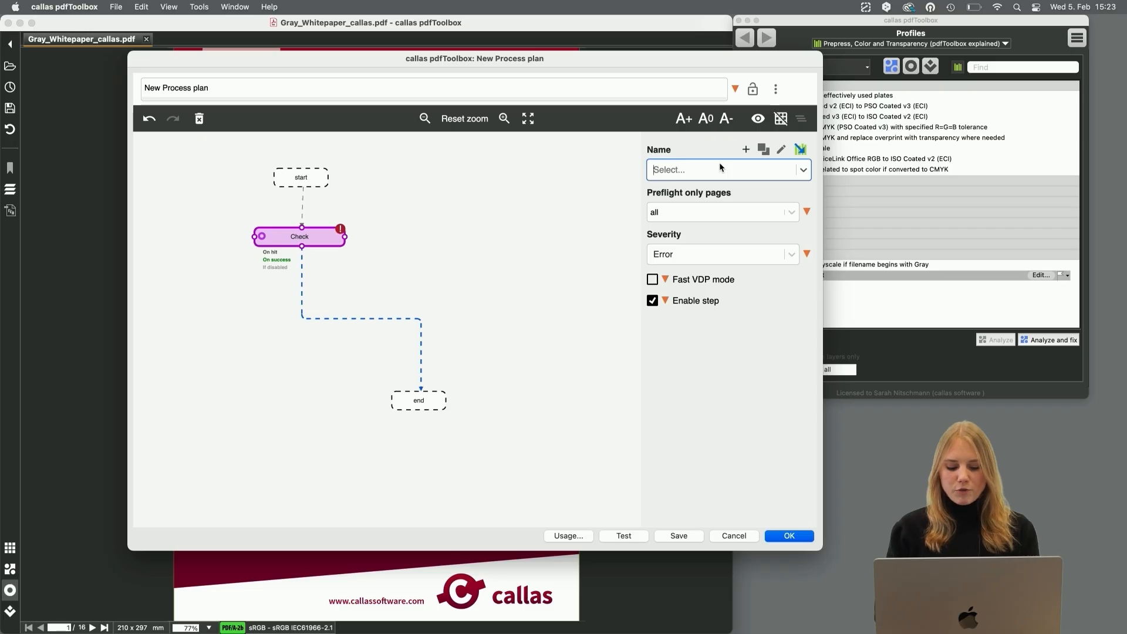
{"action": "type", "text": "filen"}
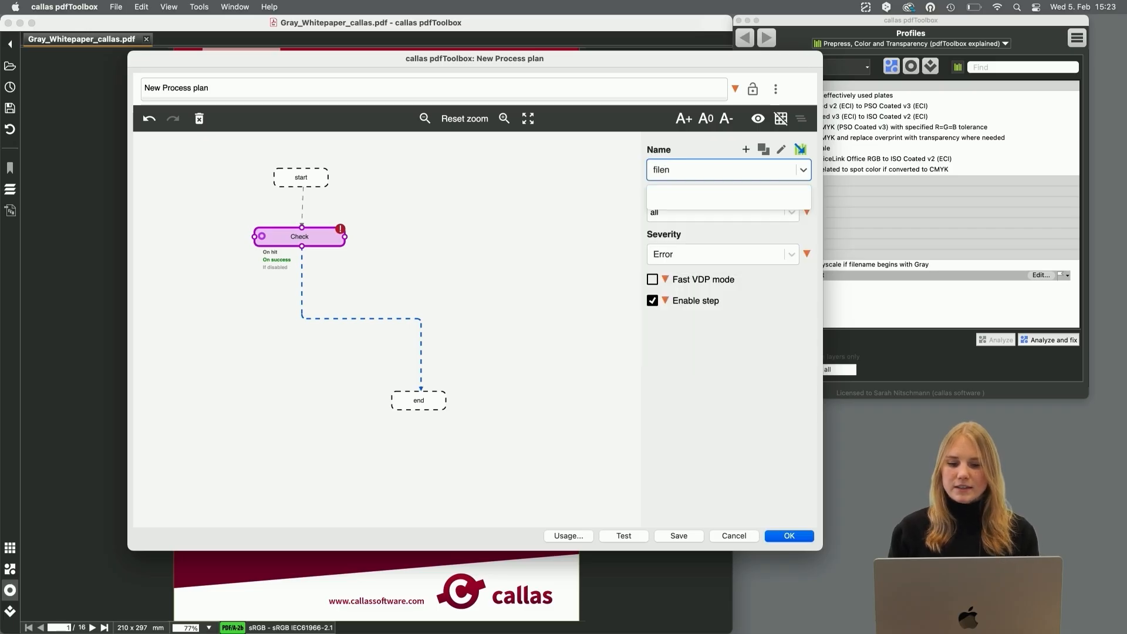
{"action": "key", "text": "BackSpace"}
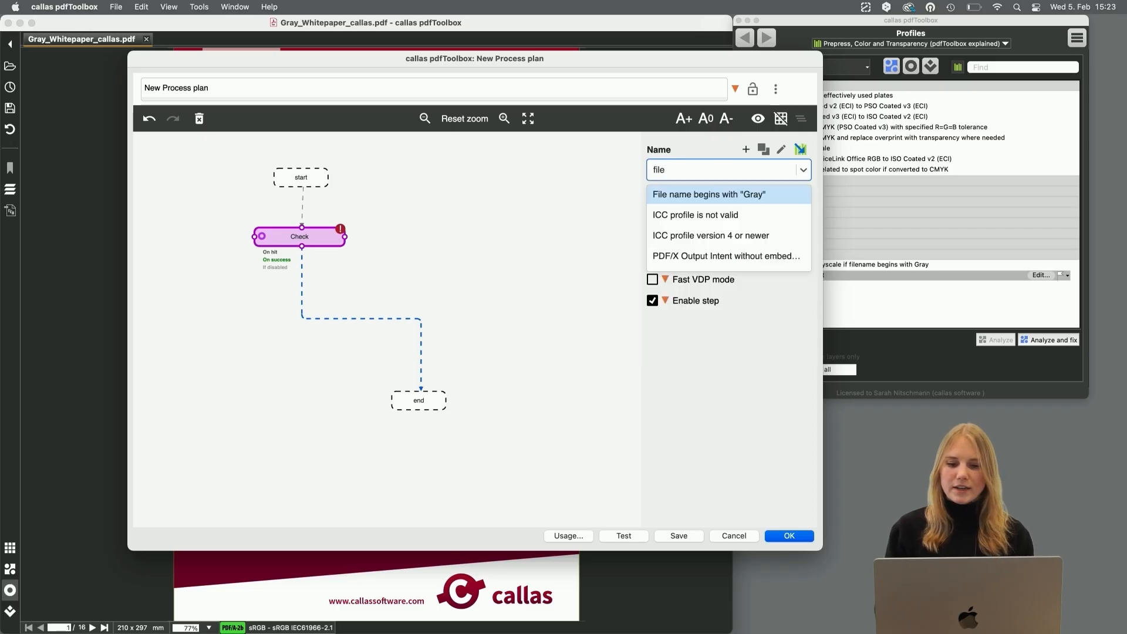
{"action": "left_click", "coordinate": [711, 194]}
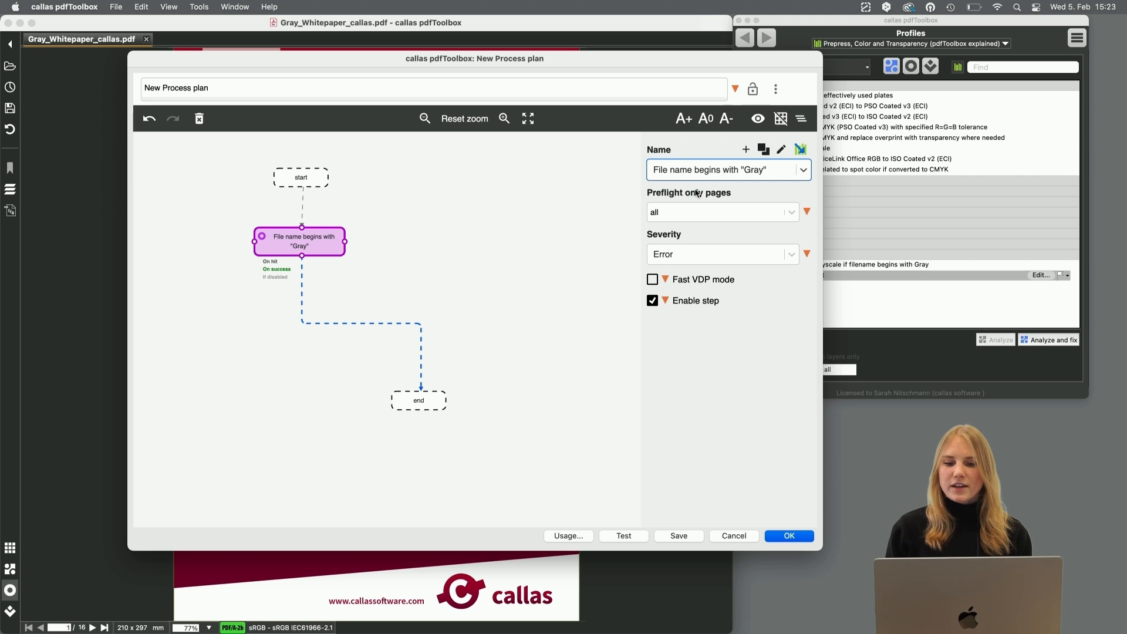
Examine the condition settings of the File name begins with "Gray" check and close its editor
{"action": "left_click", "coordinate": [781, 151]}
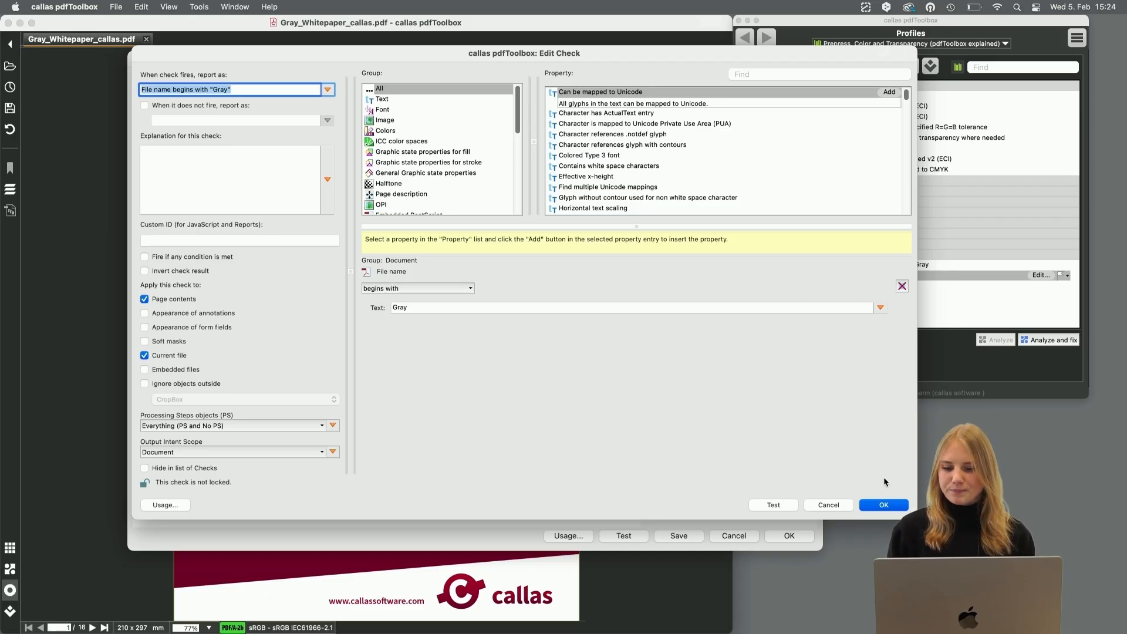
{"action": "left_click", "coordinate": [884, 505]}
{"action": "left_click", "coordinate": [610, 383]}
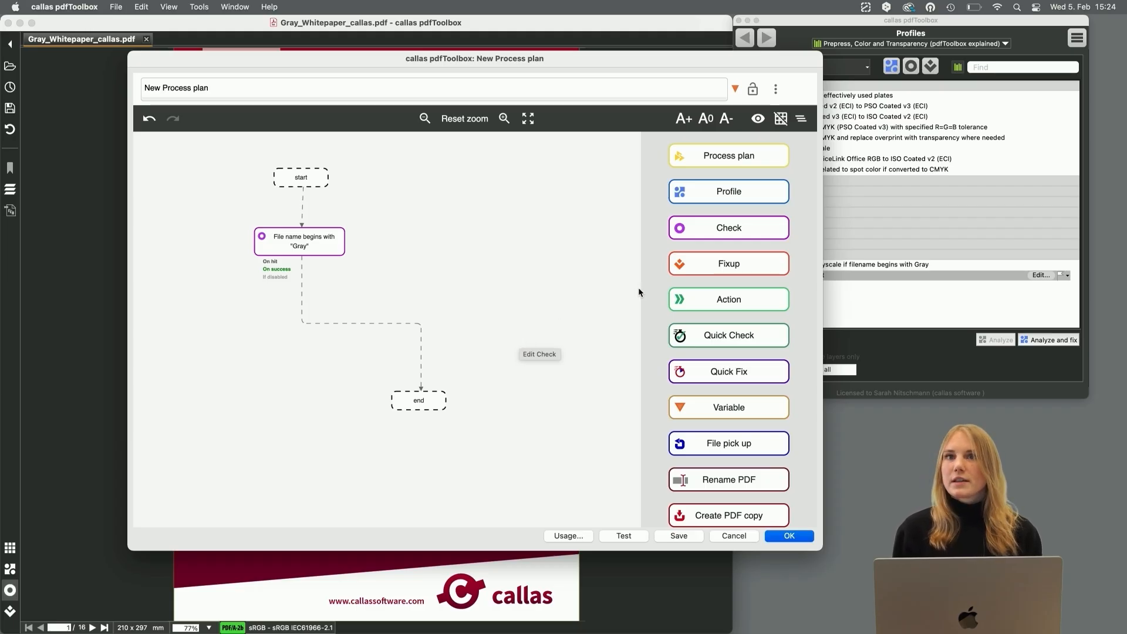
Insert a Fixup step between the file name check and the end node and assign it Convert color to grayscale
{"action": "left_click_drag", "start_coordinate": [763, 268], "coordinate": [401, 325]}
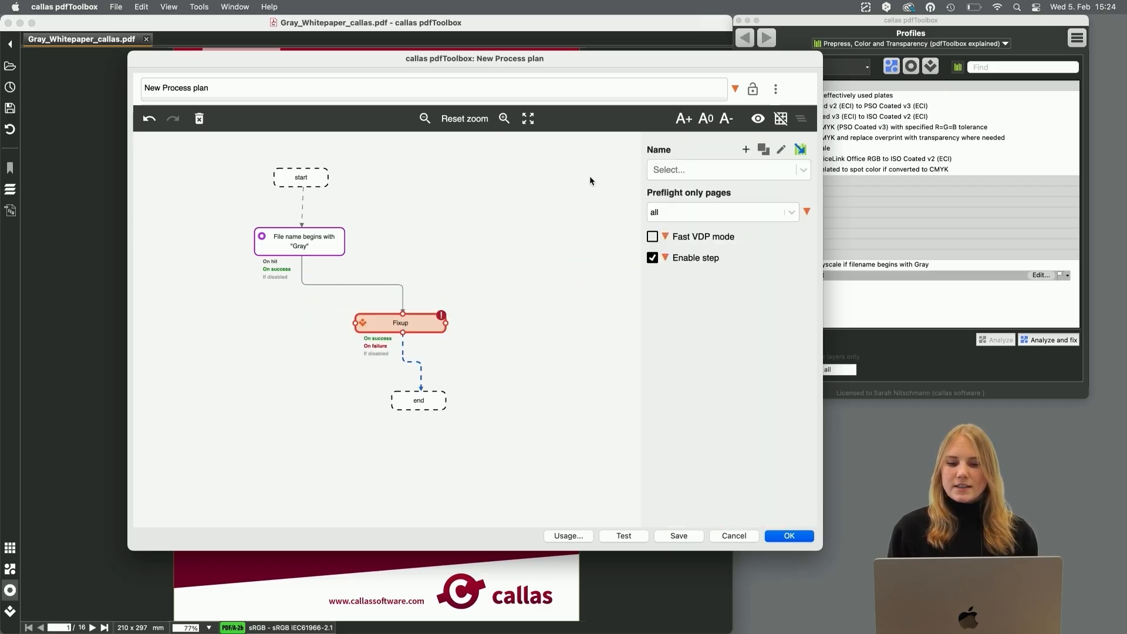
{"action": "left_click", "coordinate": [802, 171]}
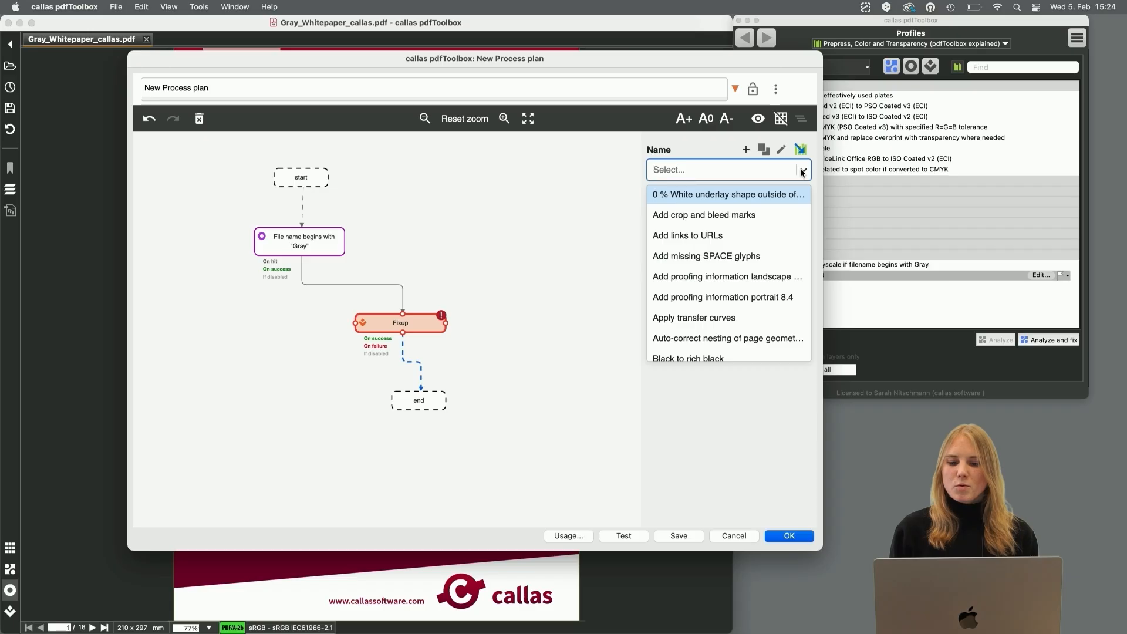
{"action": "type", "text": "gra"}
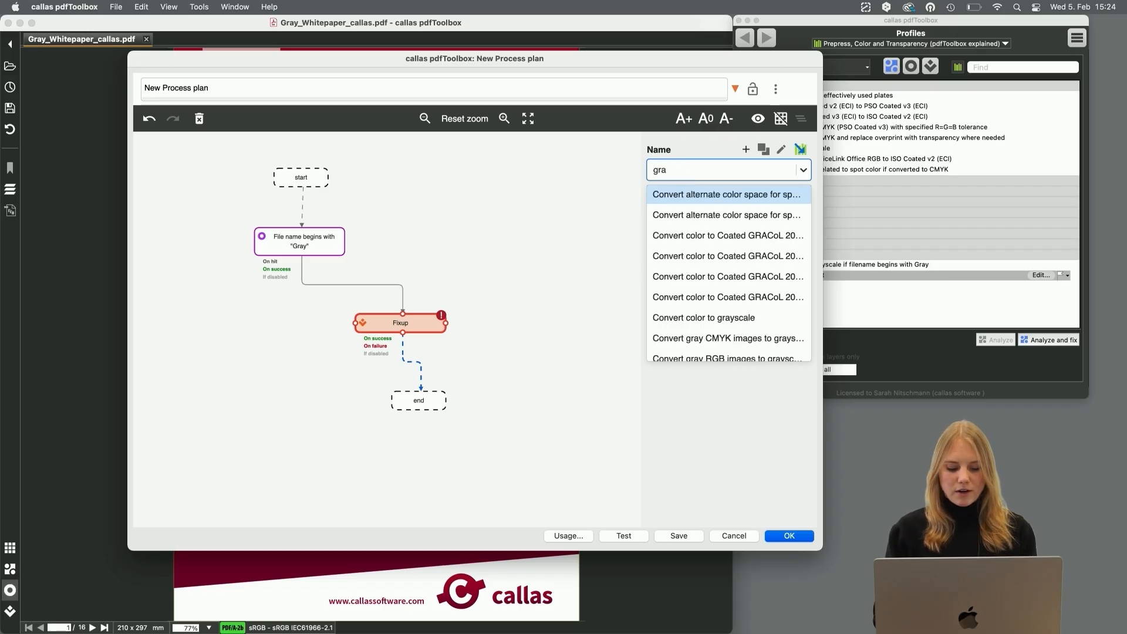
{"action": "type", "text": "ys"}
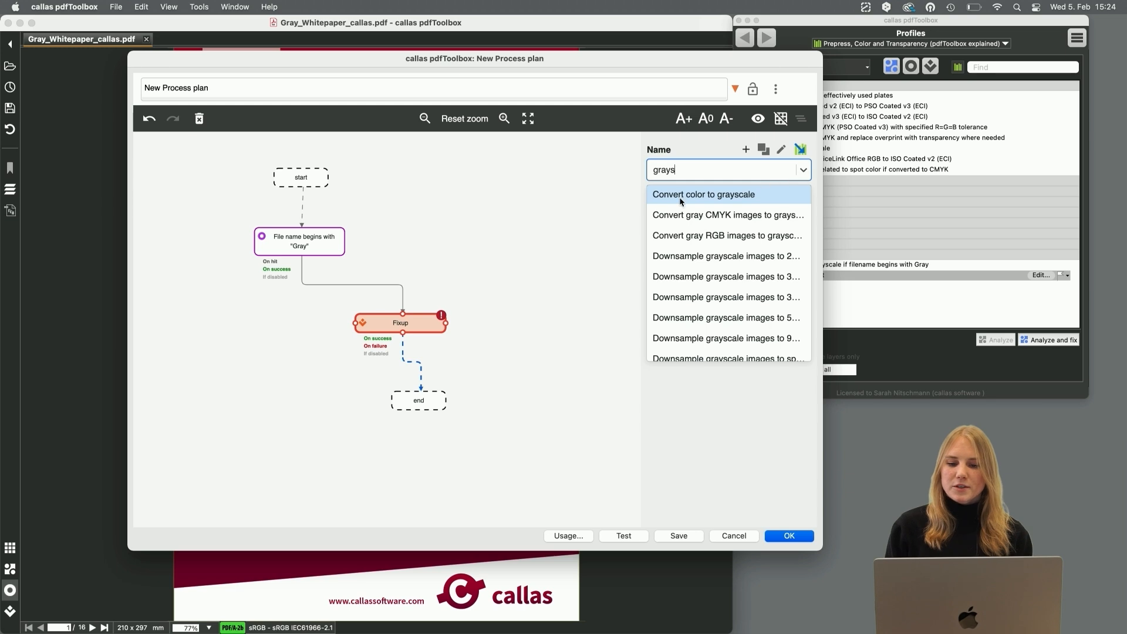
{"action": "left_click", "coordinate": [725, 198]}
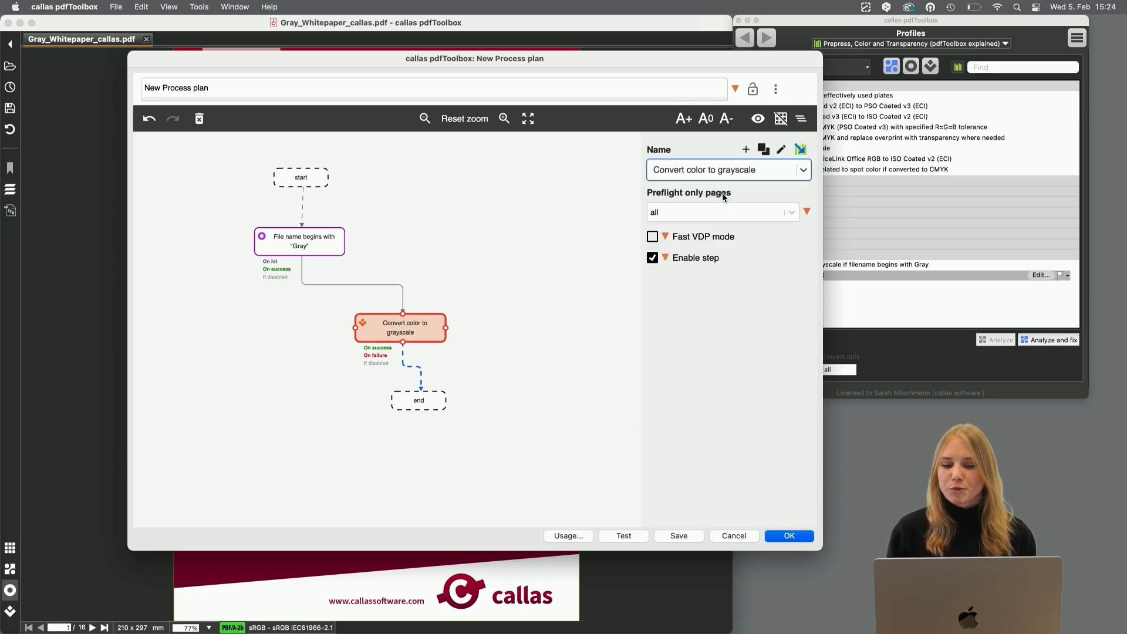
Align the start node, the file name check and the end node vertically with the grayscale fixup
{"action": "left_click_drag", "start_coordinate": [293, 244], "coordinate": [394, 247]}
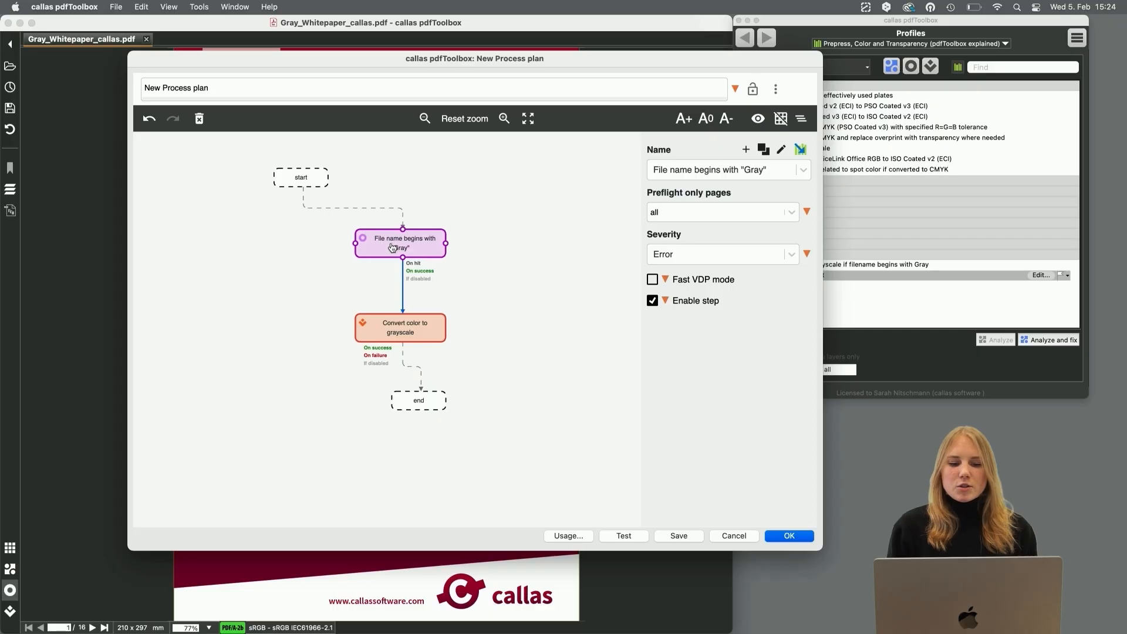
{"action": "left_click_drag", "start_coordinate": [302, 179], "coordinate": [407, 179]}
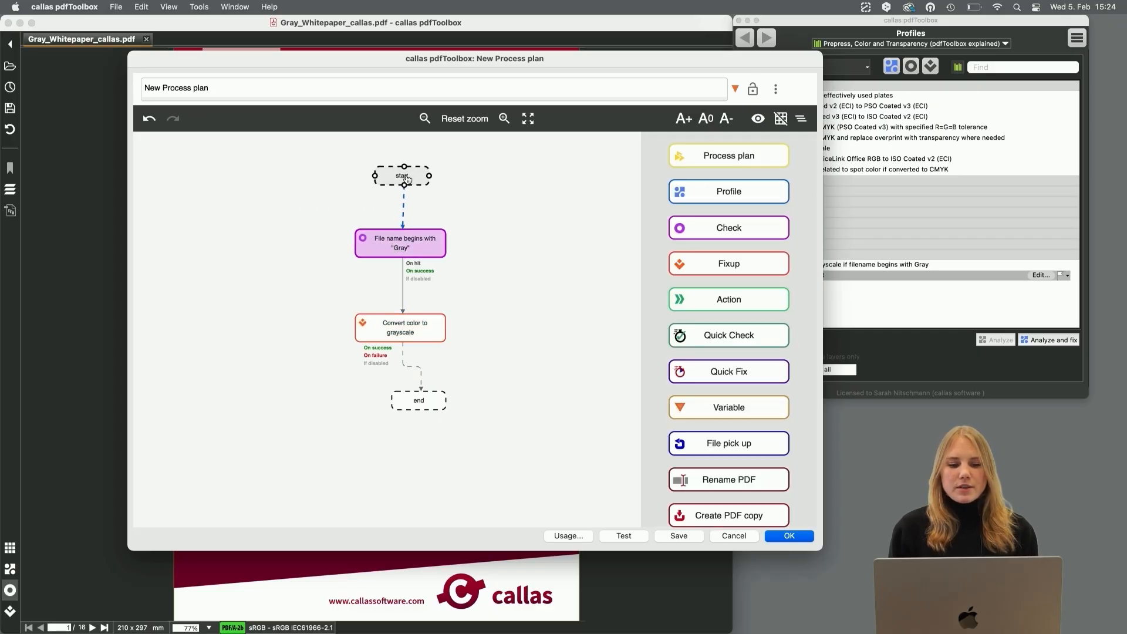
{"action": "left_click_drag", "start_coordinate": [418, 400], "coordinate": [400, 400]}
{"action": "left_click", "coordinate": [436, 335]}
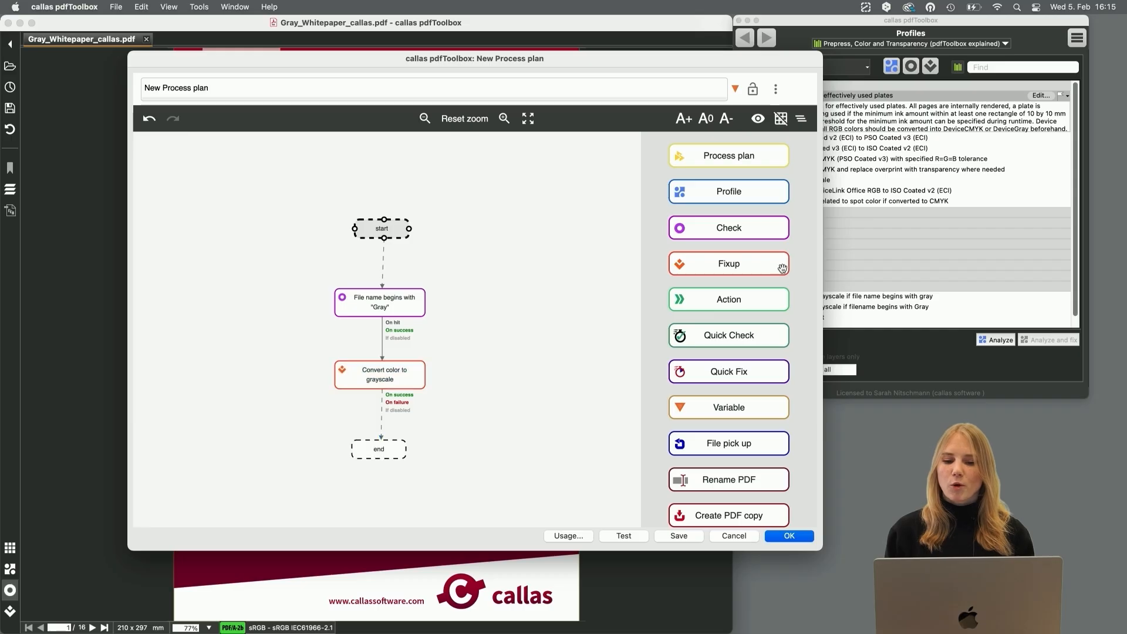
Add an unconnected Fixup step beside the grayscale fixup and assign it Convert color to PSO Coated v3 (ECI) (convert spot colors to CMYK)
{"action": "left_click_drag", "start_coordinate": [775, 260], "coordinate": [269, 373]}
{"action": "left_click", "coordinate": [728, 170]}
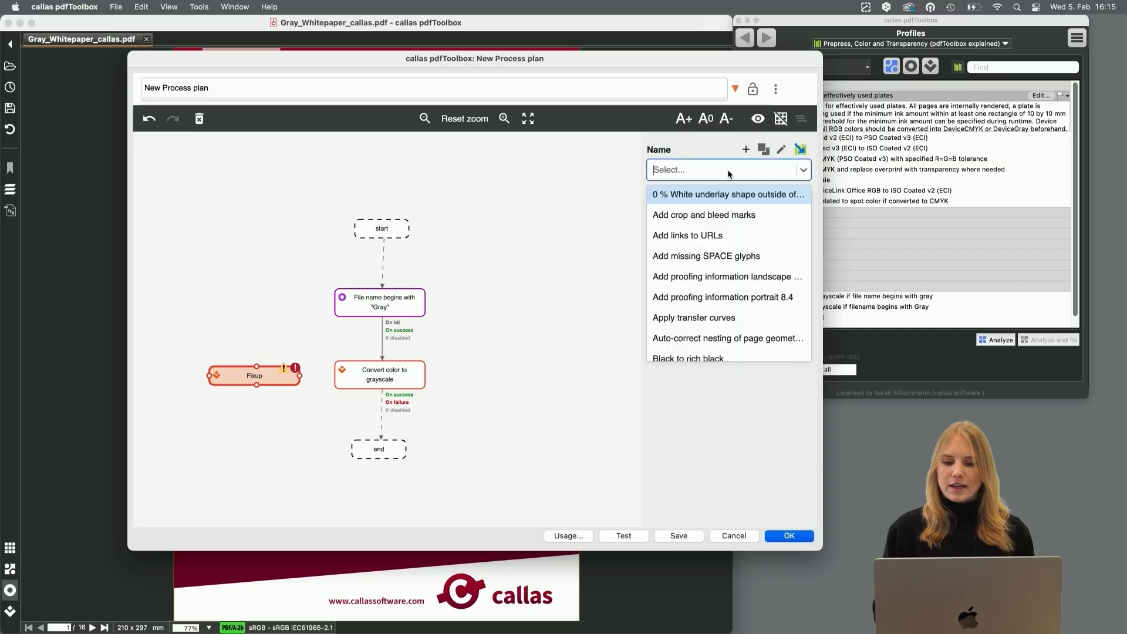
{"action": "type", "text": "ps"}
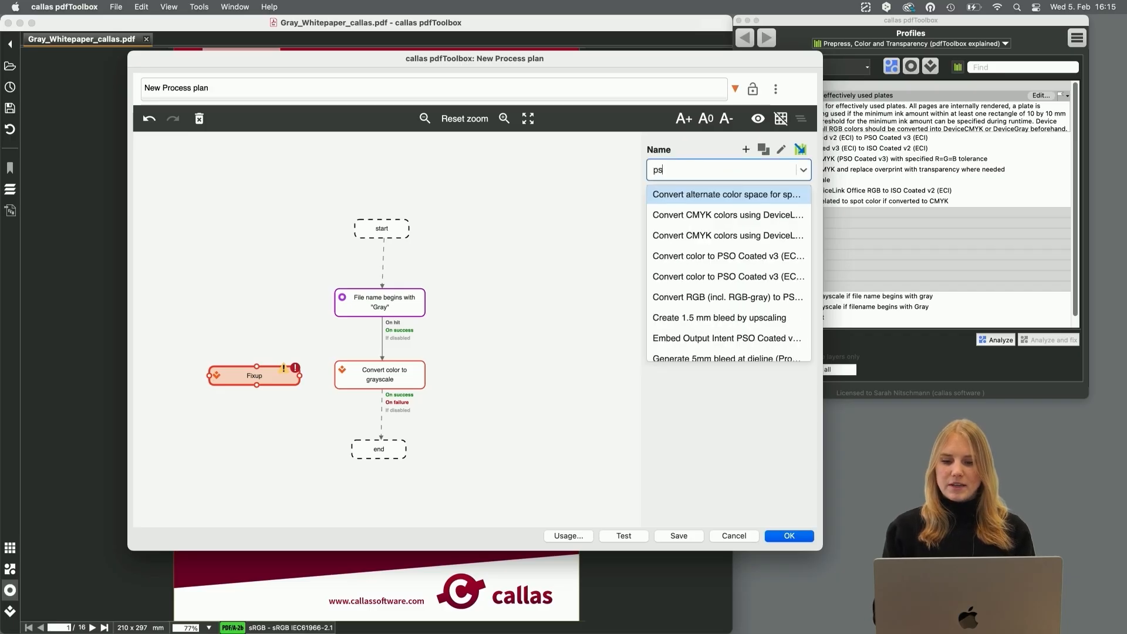
{"action": "type", "text": "o coated"}
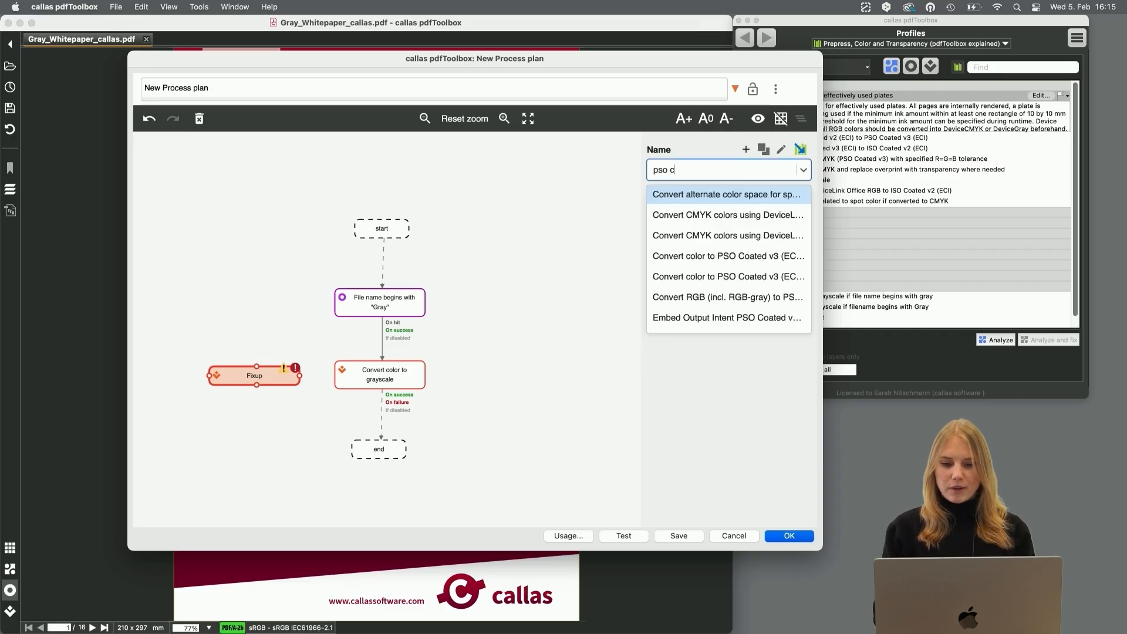
{"action": "key", "text": "Down"}
{"action": "key", "text": "Down"}
{"action": "key", "text": "Down"}
{"action": "key", "text": "Return"}
{"action": "left_click_drag", "start_coordinate": [296, 406], "coordinate": [296, 397]}
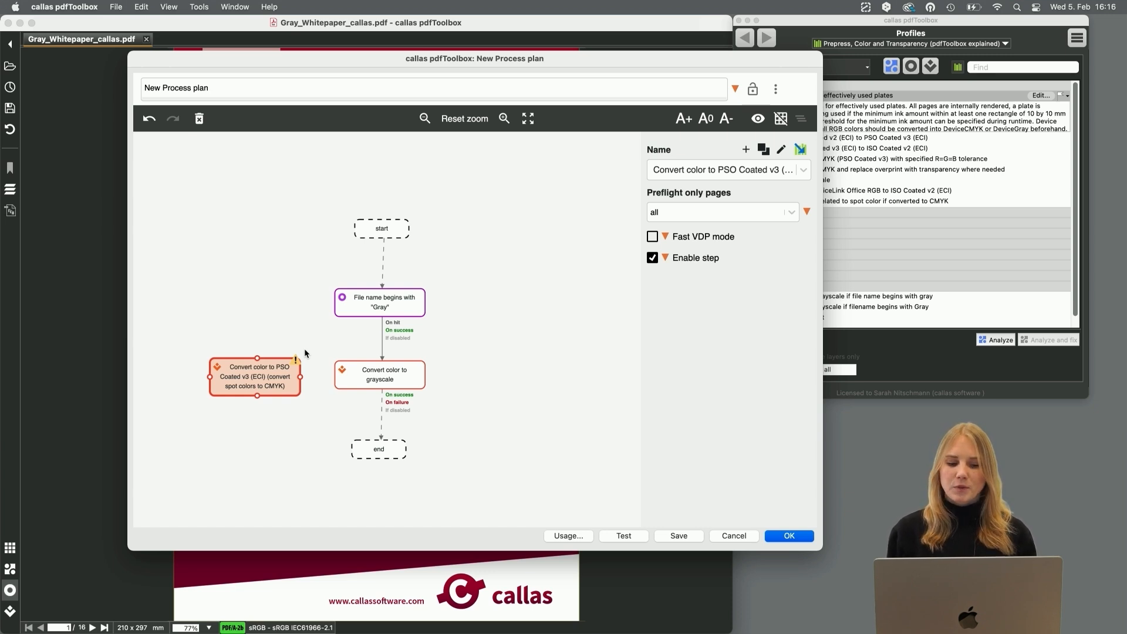
Connect the file name check to the PSO Coated v3 fixup with an On success transition, and link that fixup to the end node
{"action": "left_click", "coordinate": [420, 305]}
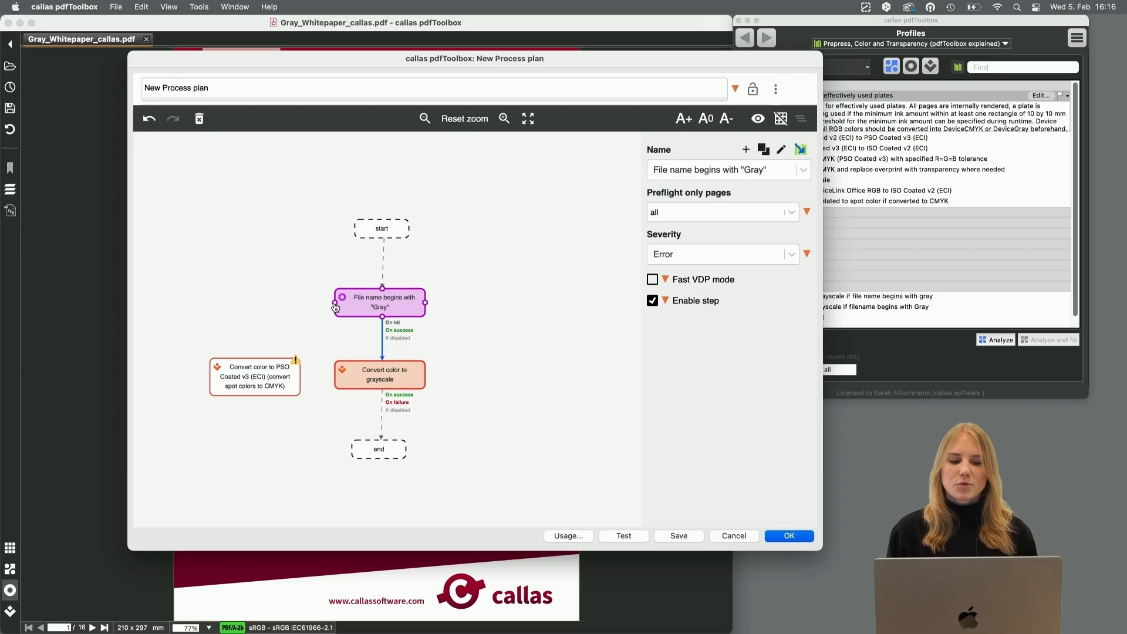
{"action": "left_click_drag", "start_coordinate": [335, 304], "coordinate": [259, 364]}
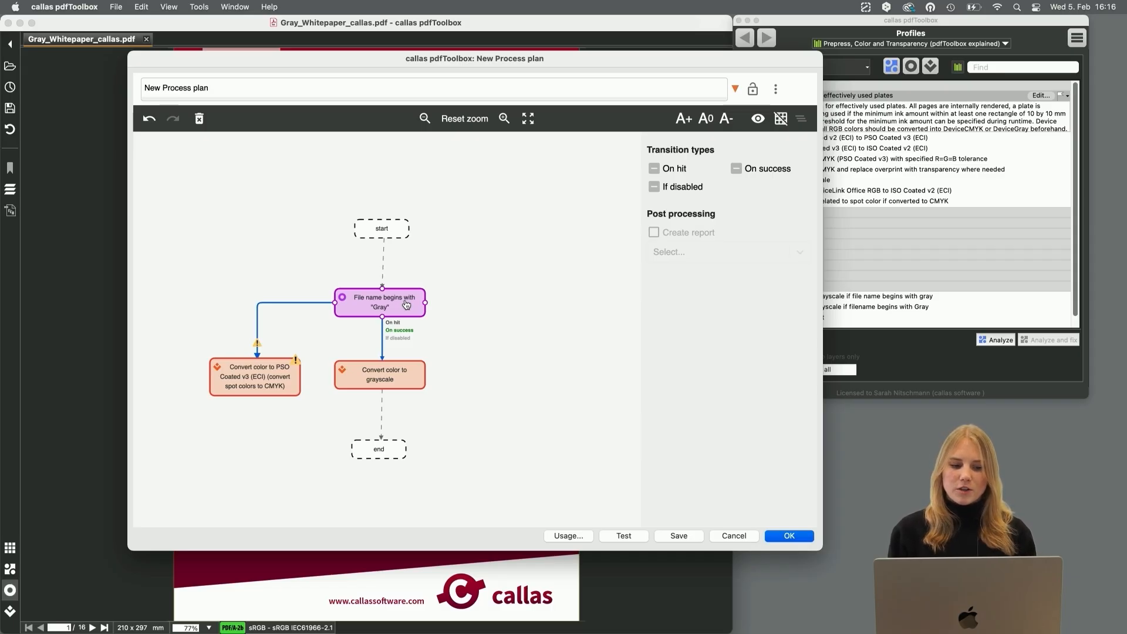
{"action": "left_click", "coordinate": [749, 170]}
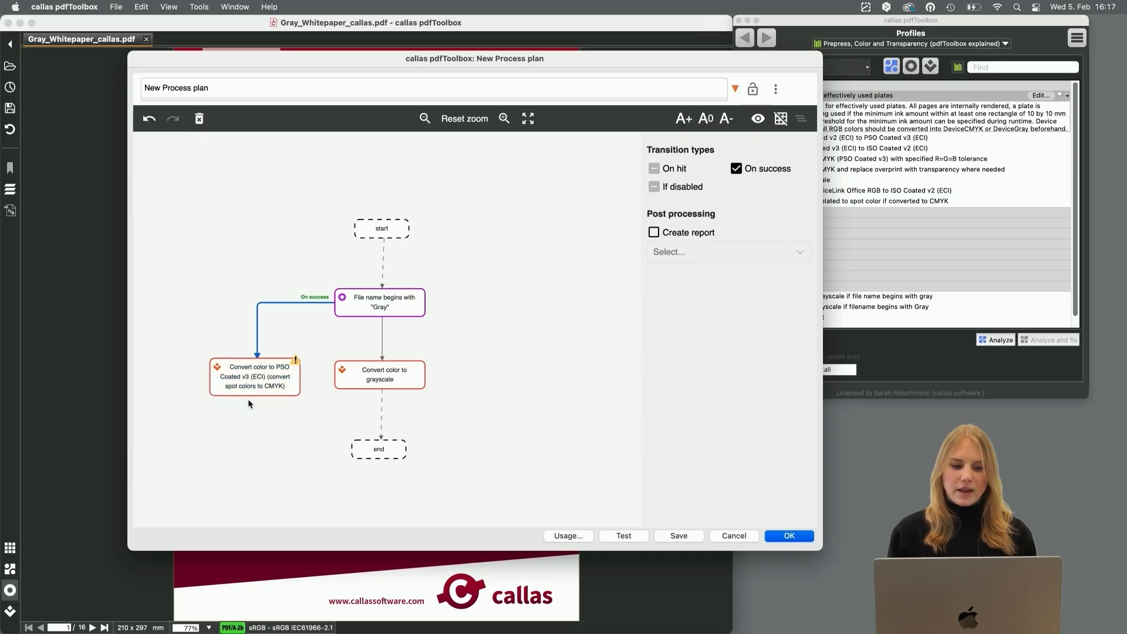
{"action": "left_click_drag", "start_coordinate": [258, 395], "coordinate": [351, 450]}
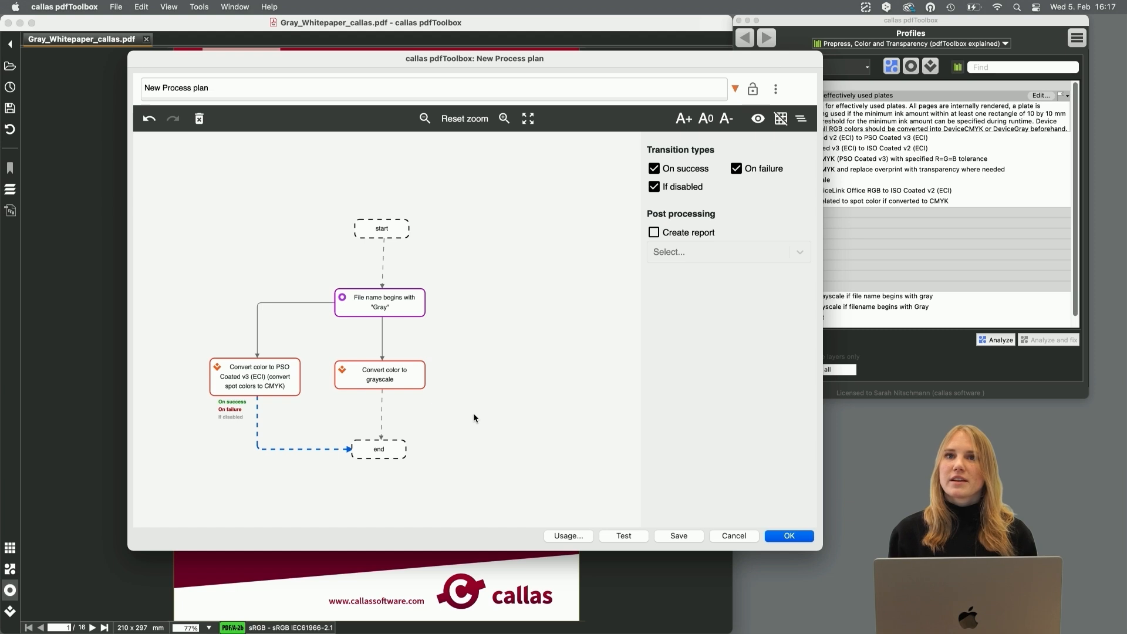
Name the process plan "Convert to grayscale if file name begins with gray" and save it
{"action": "left_click_drag", "start_coordinate": [228, 87], "coordinate": [76, 85]}
{"action": "type", "text": "Convert to grayscale if file name begins with gray"}
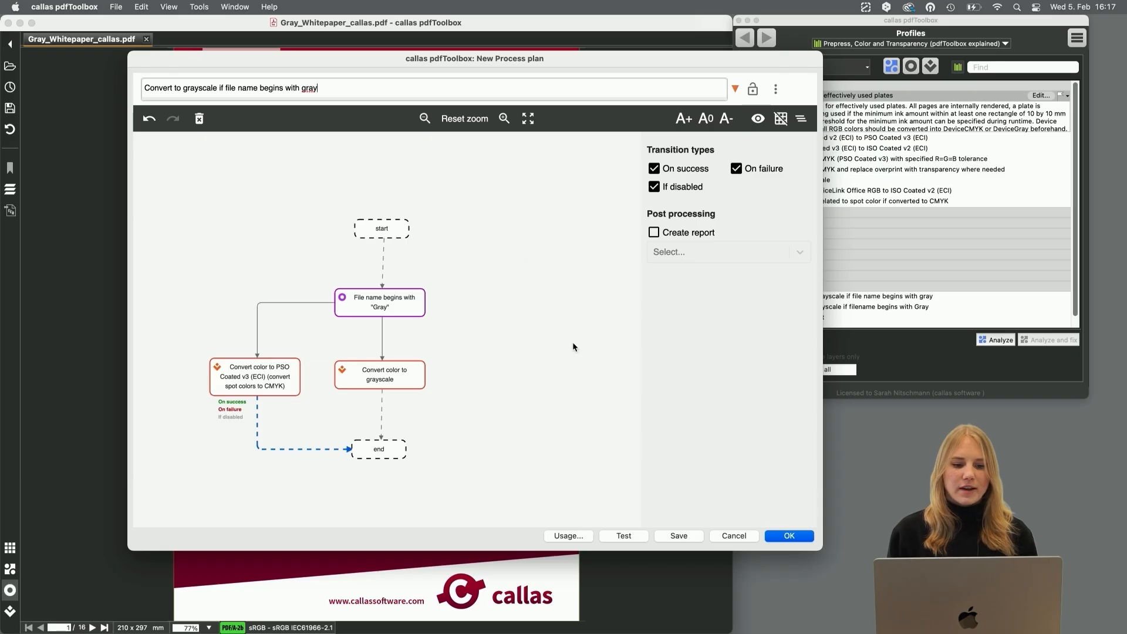
{"action": "left_click", "coordinate": [791, 536]}
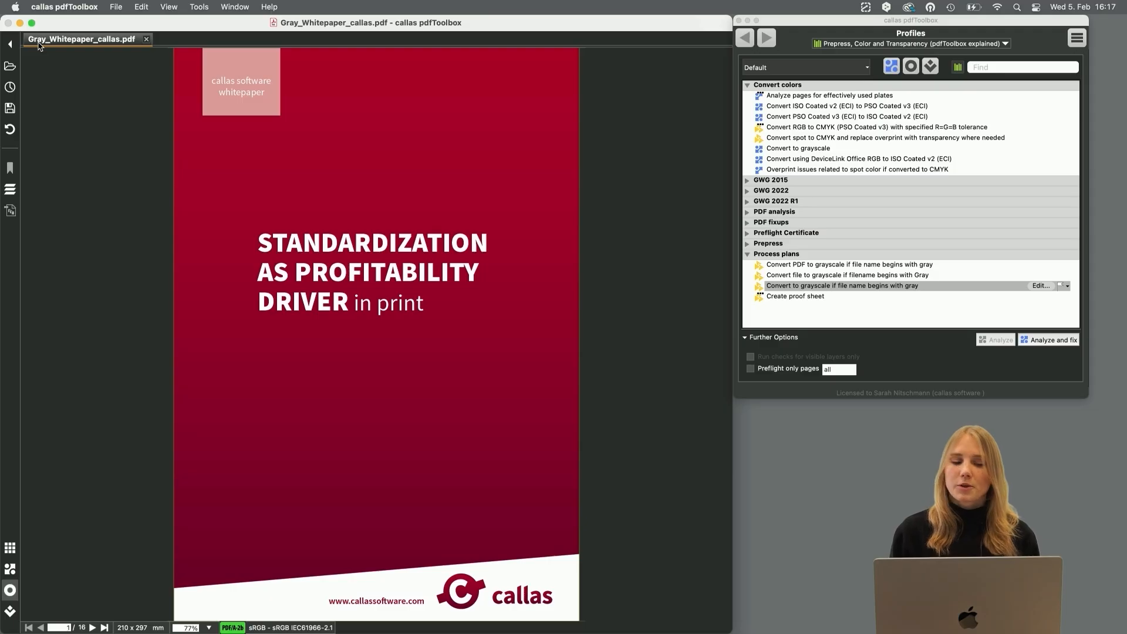
Analyze and fix the PDF with the new process plan, save it as Gray_Whitepaper_callas_fixed in the output folder, and expand the file name check's result
{"action": "left_click", "coordinate": [1046, 346]}
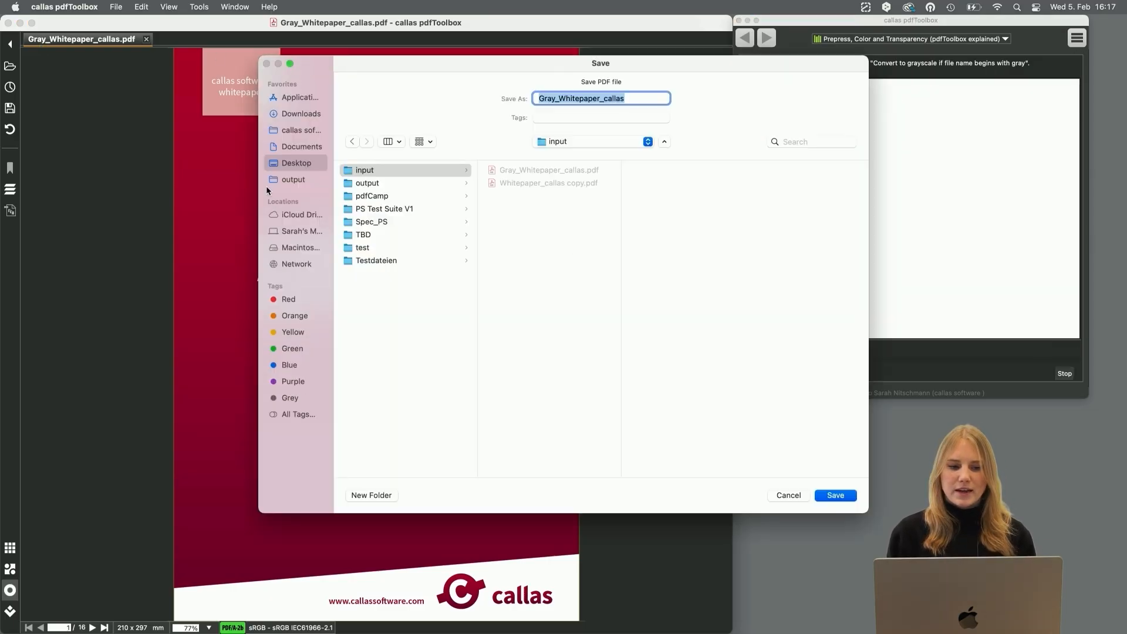
{"action": "left_click", "coordinate": [292, 180]}
{"action": "left_click", "coordinate": [648, 99]}
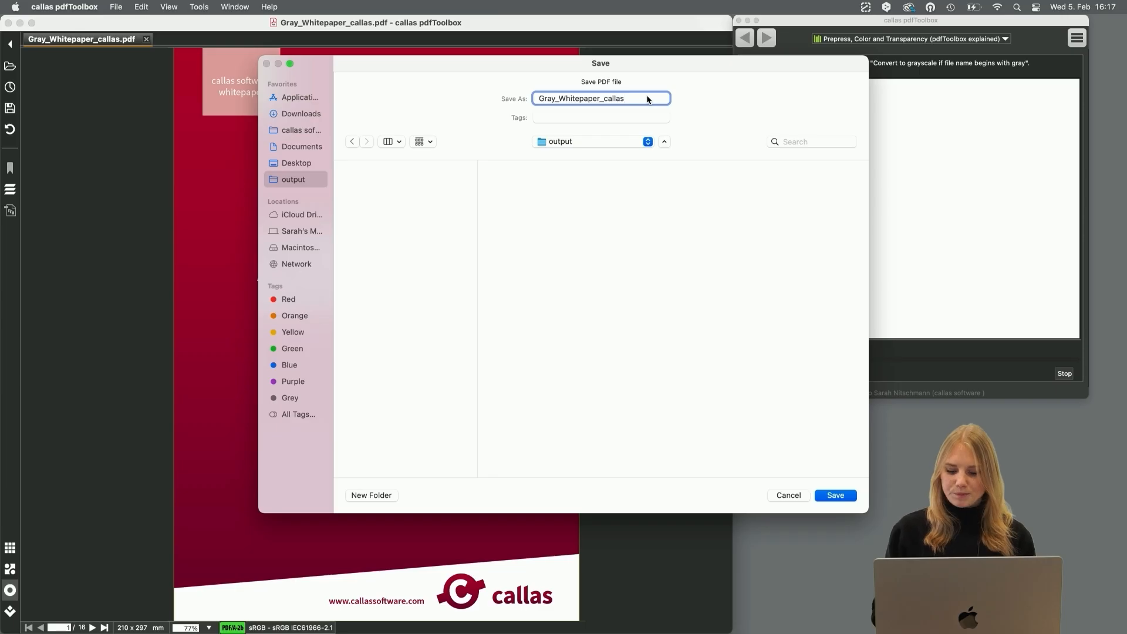
{"action": "type", "text": "_fixed"}
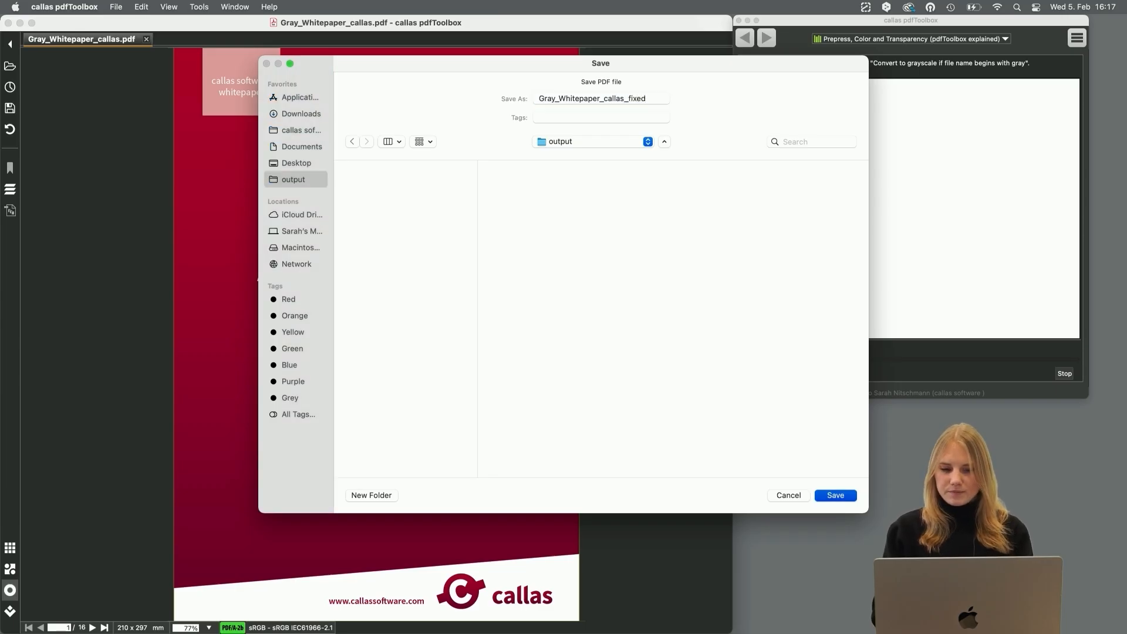
{"action": "key", "text": "Return"}
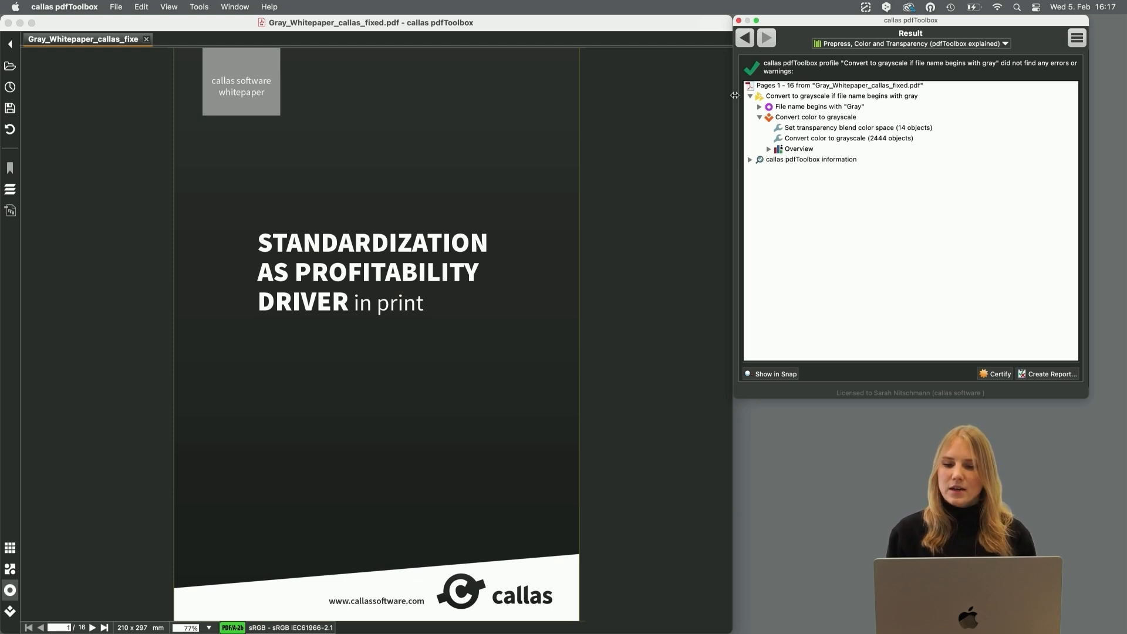
{"action": "left_click", "coordinate": [760, 106]}
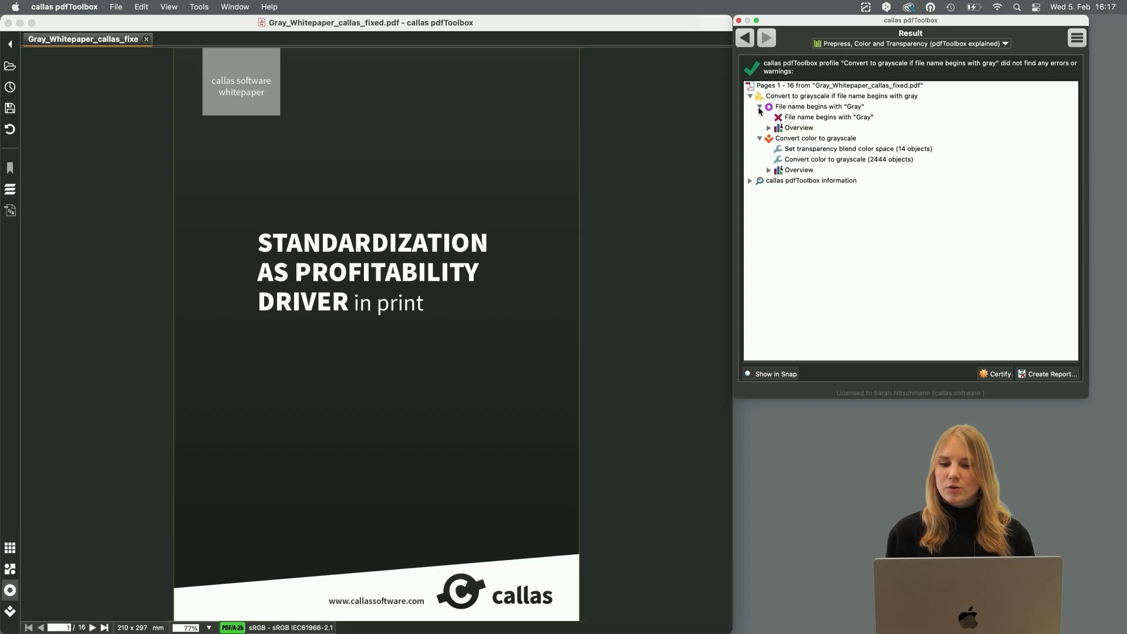